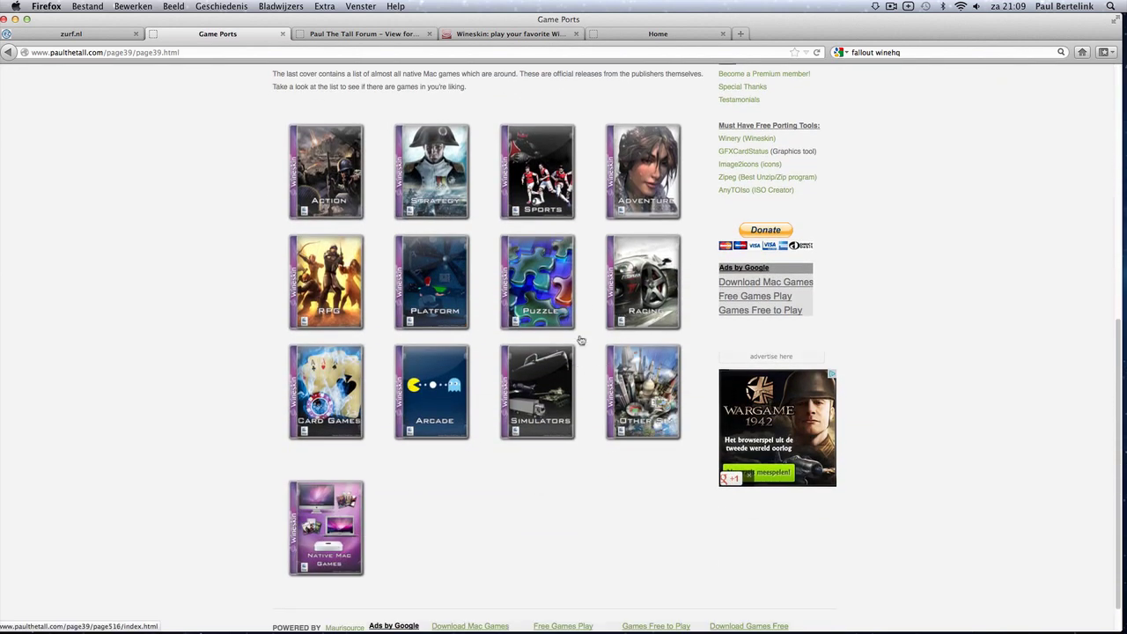
Open the ported RPG games list and the Mass Effect port page.
click(325, 286)
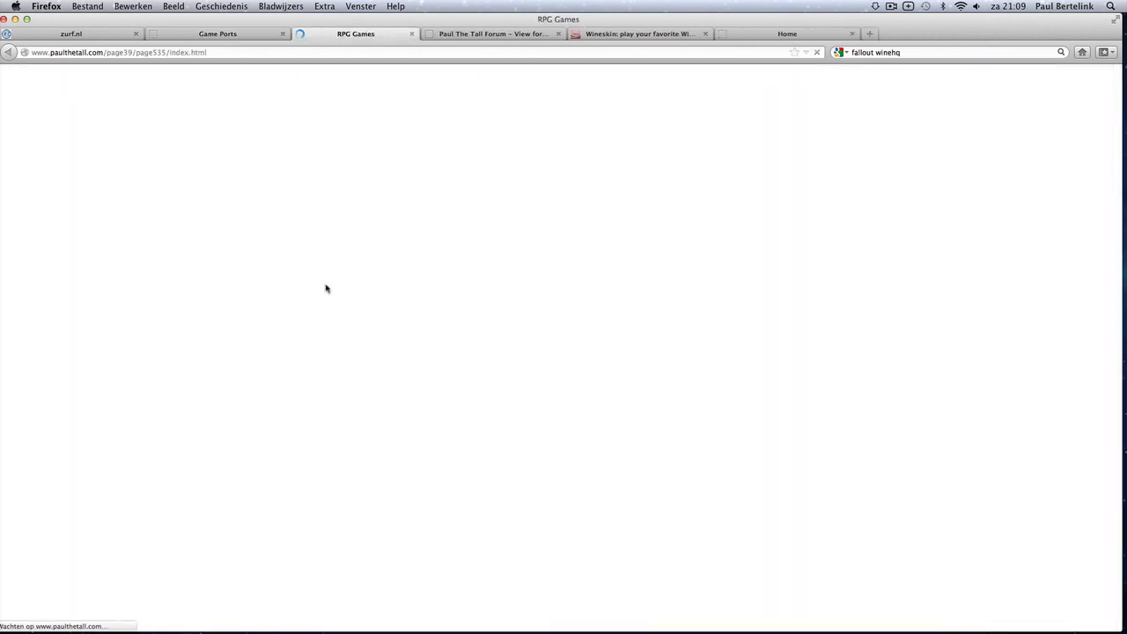
scroll(448, 387, down, 3)
scroll(435, 410, down, 5)
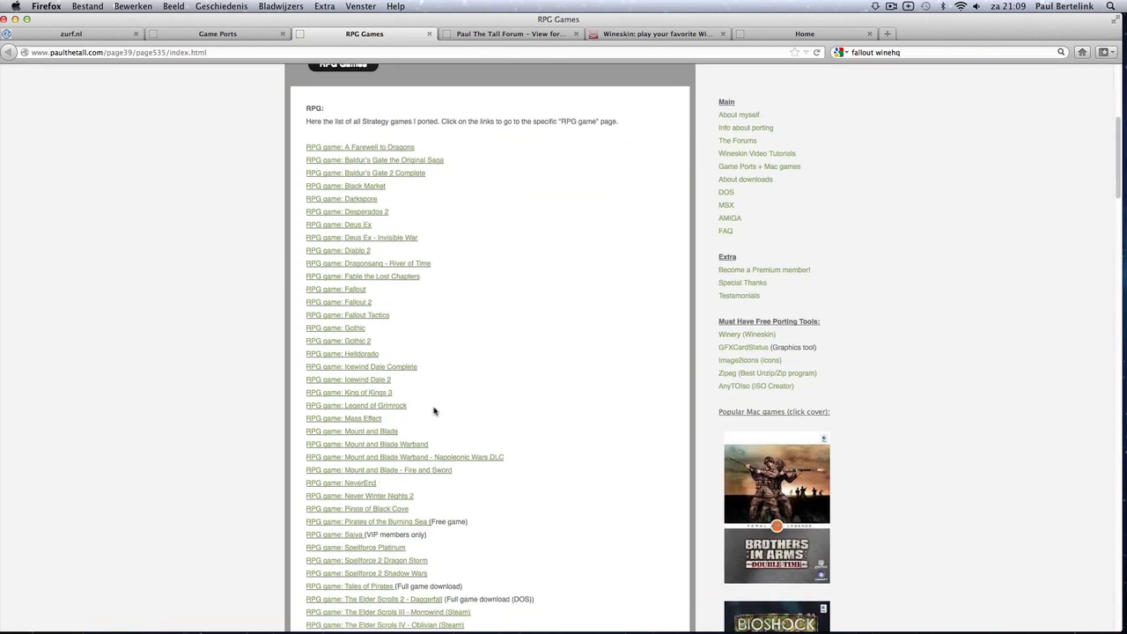
click(368, 426)
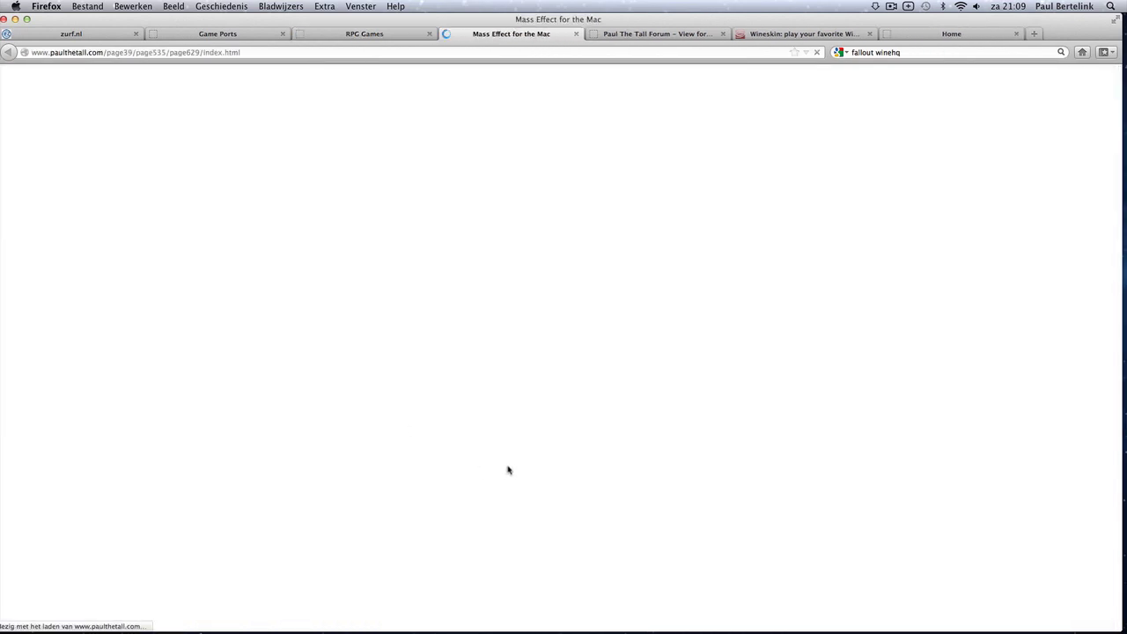
scroll(491, 459, down, 3)
scroll(419, 467, down, 2)
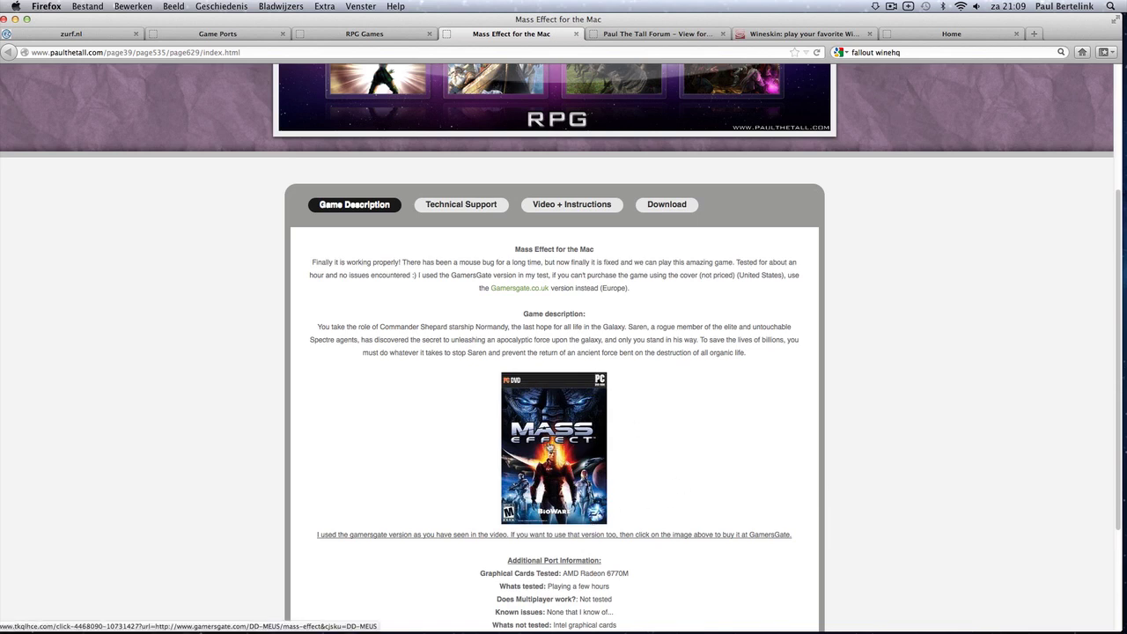
Check the Mass Effect GamersGate store listings, including the UK store, then close that tab.
click(551, 433)
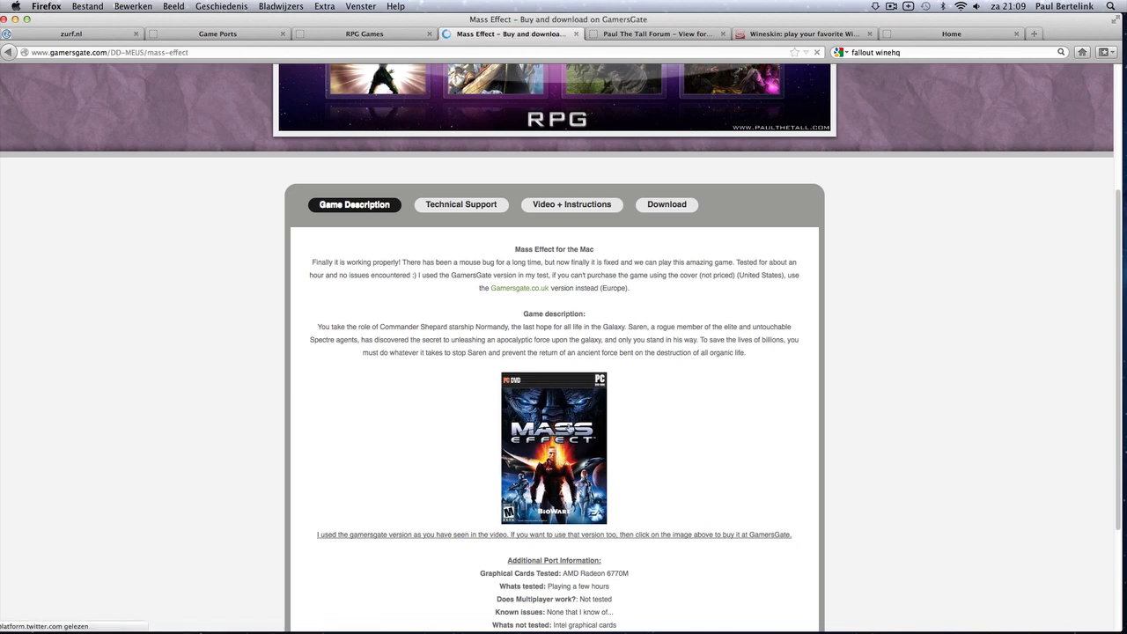
scroll(608, 362, down, 3)
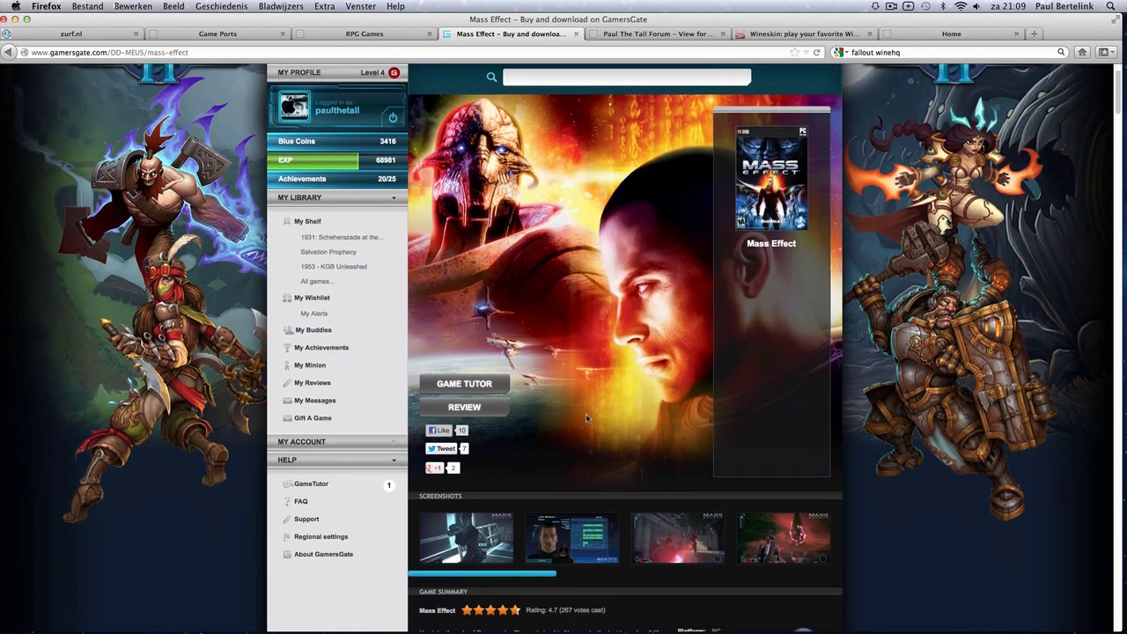
click(6, 51)
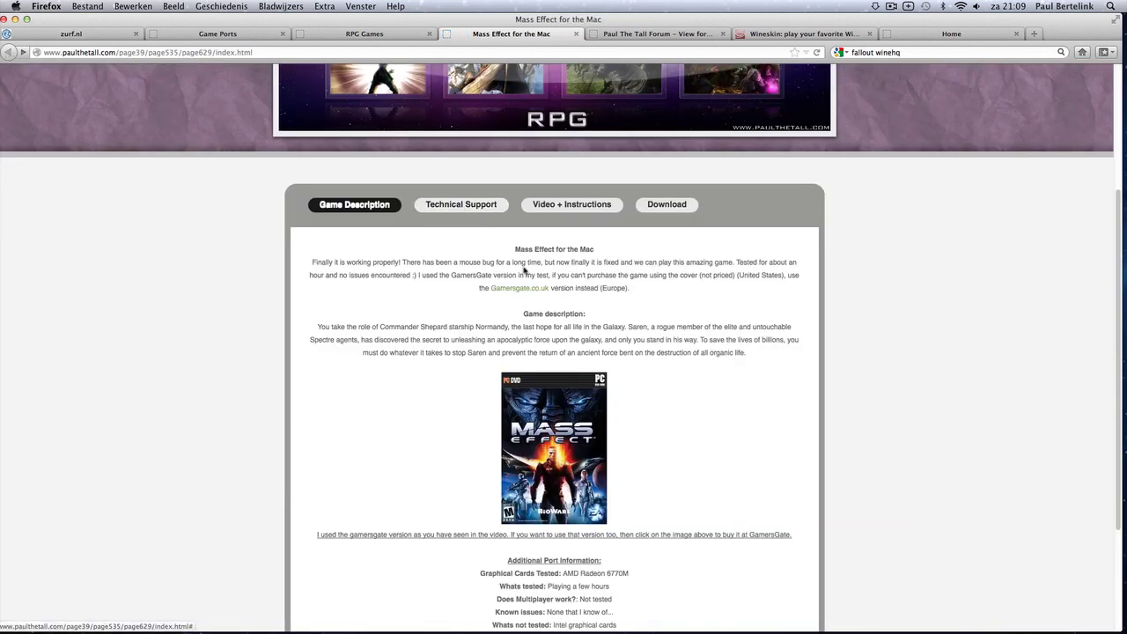
click(521, 290)
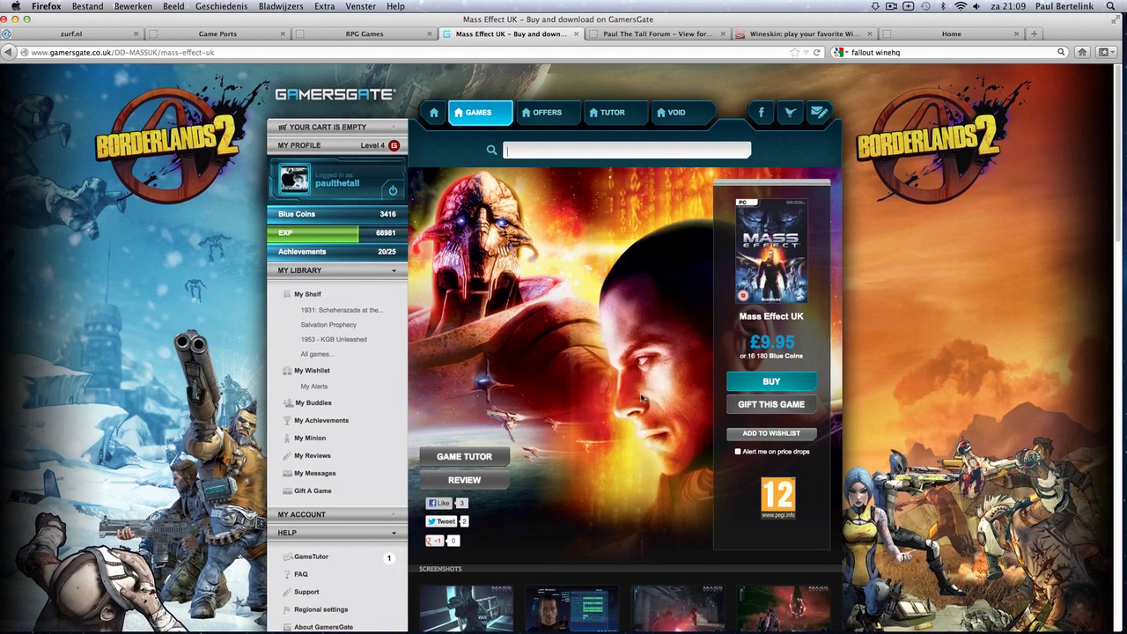
scroll(748, 370, down, 5)
scroll(696, 330, up, 3)
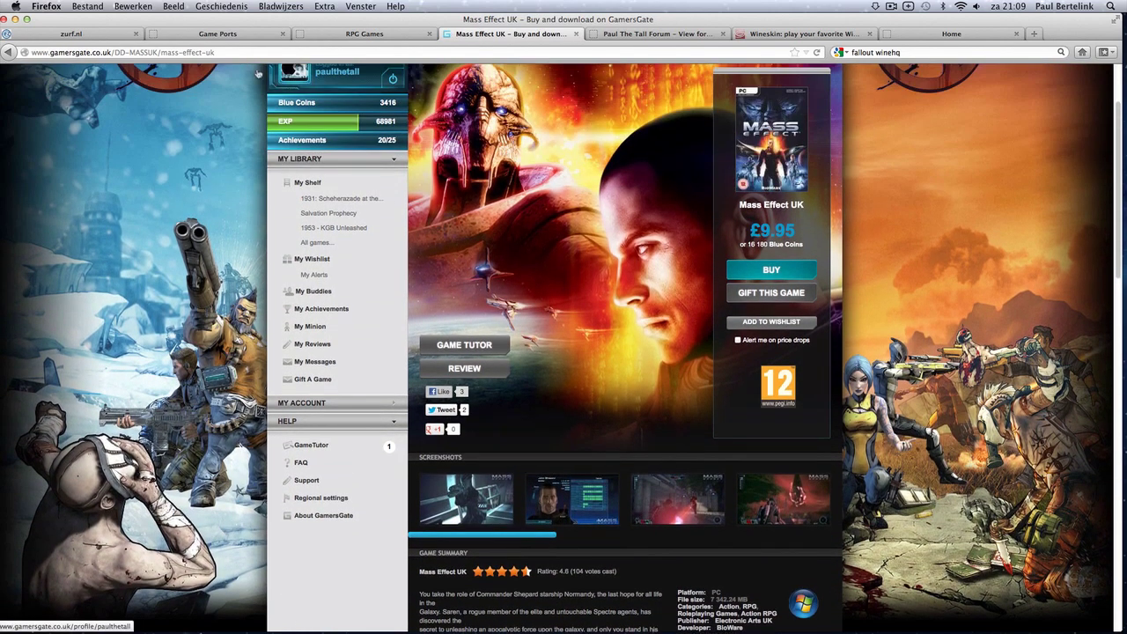
click(575, 34)
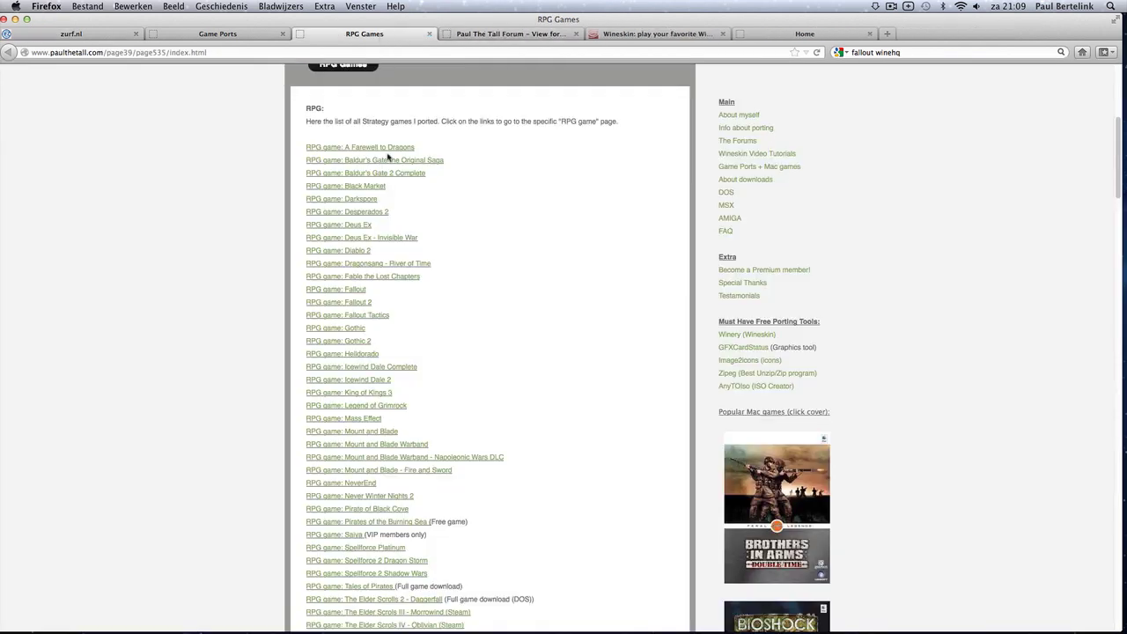
Start the 30.48 MB Mass Effect.dmg download from FileFactory and minimize Firefox.
click(361, 421)
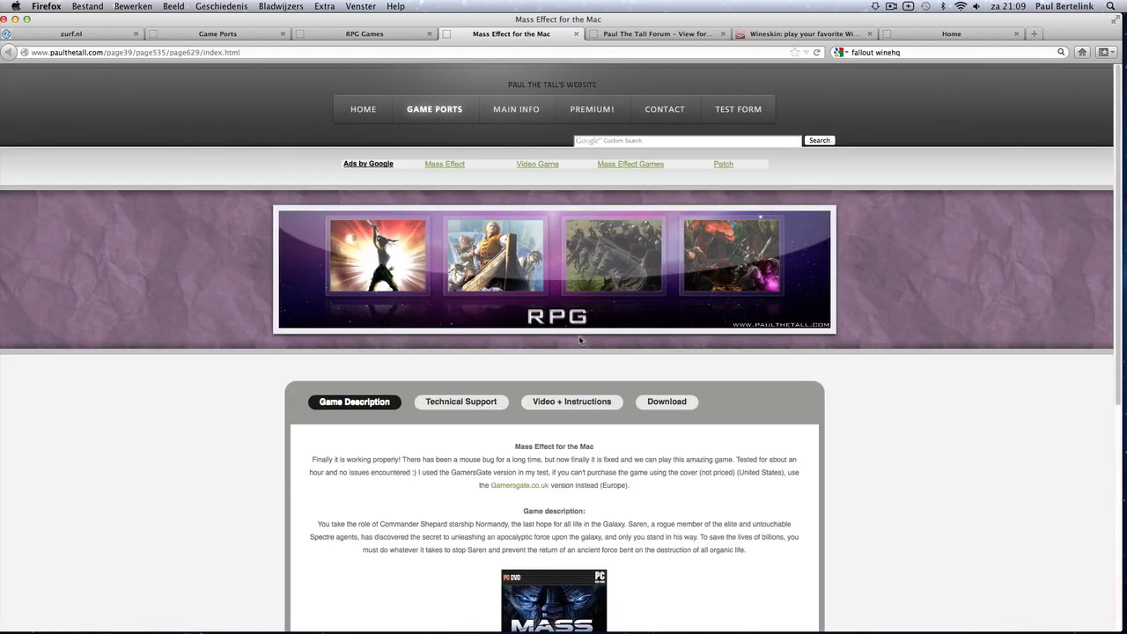
click(666, 403)
scroll(595, 421, down, 2)
scroll(595, 421, up, 1)
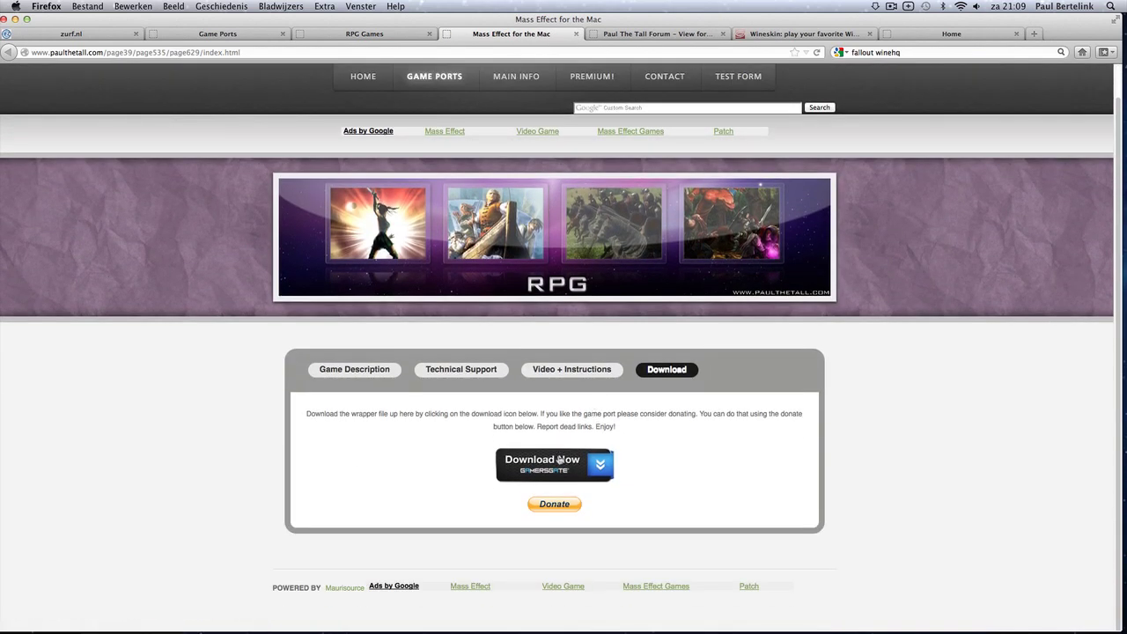
click(559, 461)
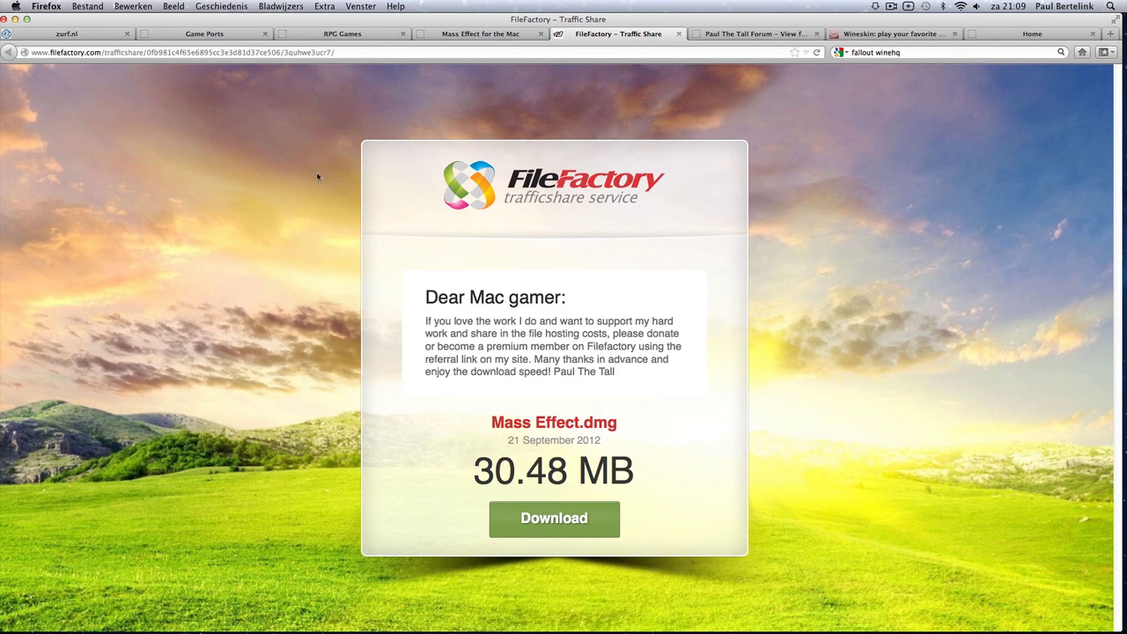
click(15, 19)
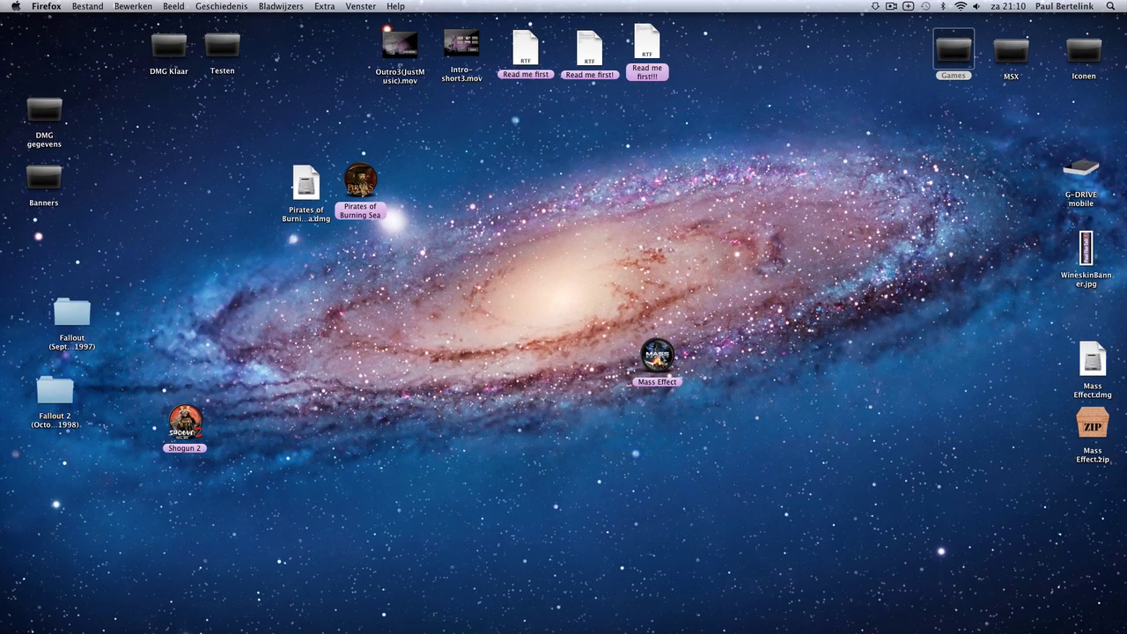
click(20, 7)
click(44, 20)
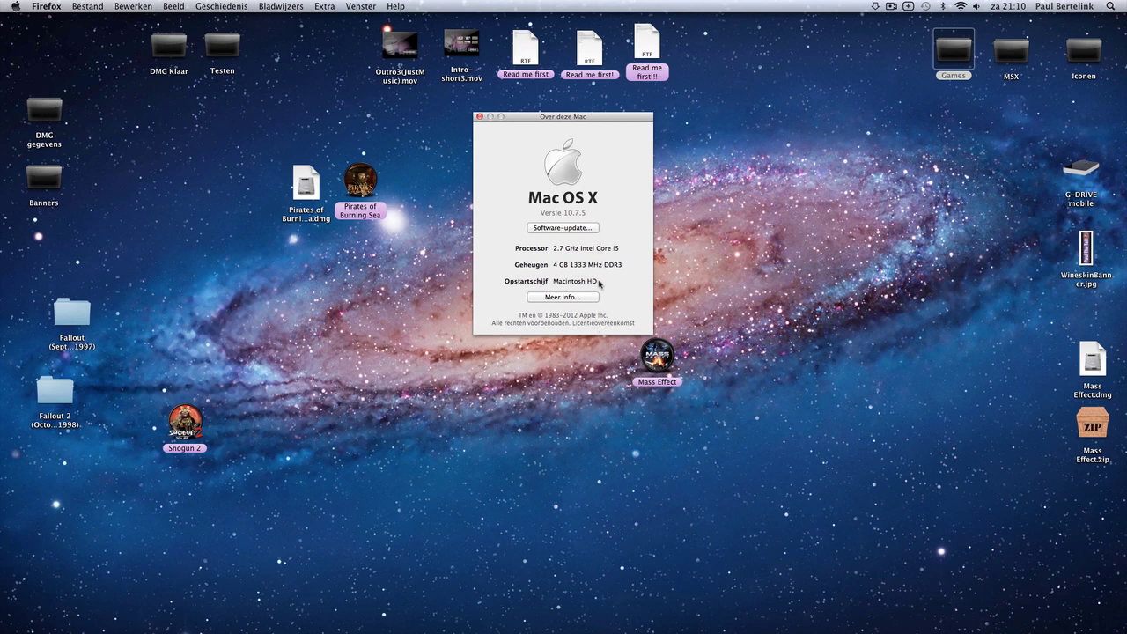
click(479, 117)
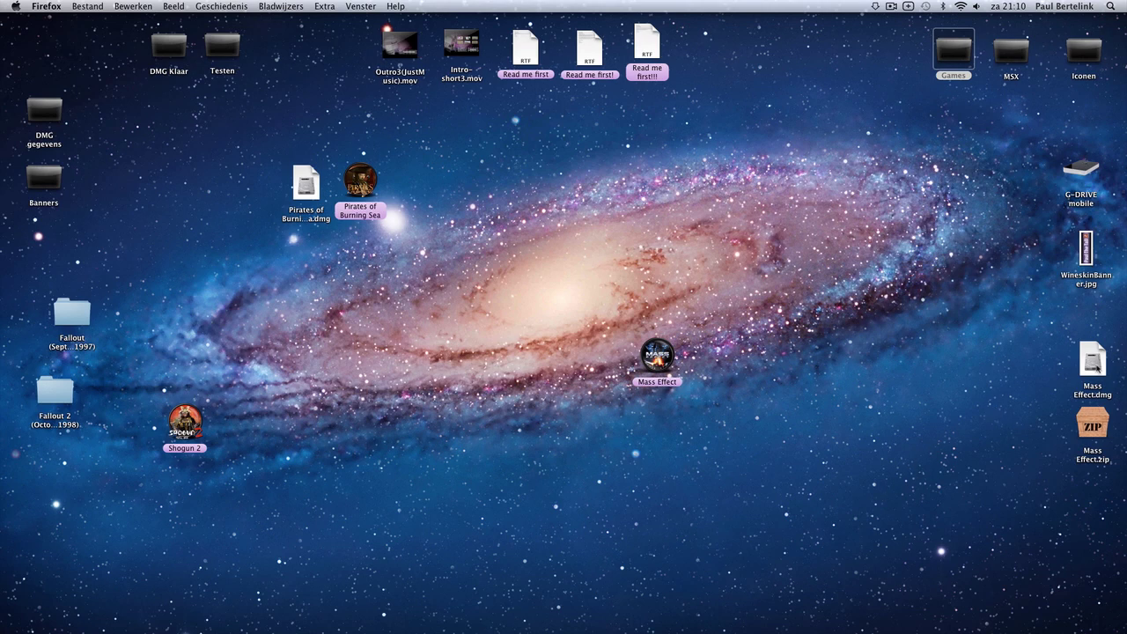
drag(1093, 368, 848, 353)
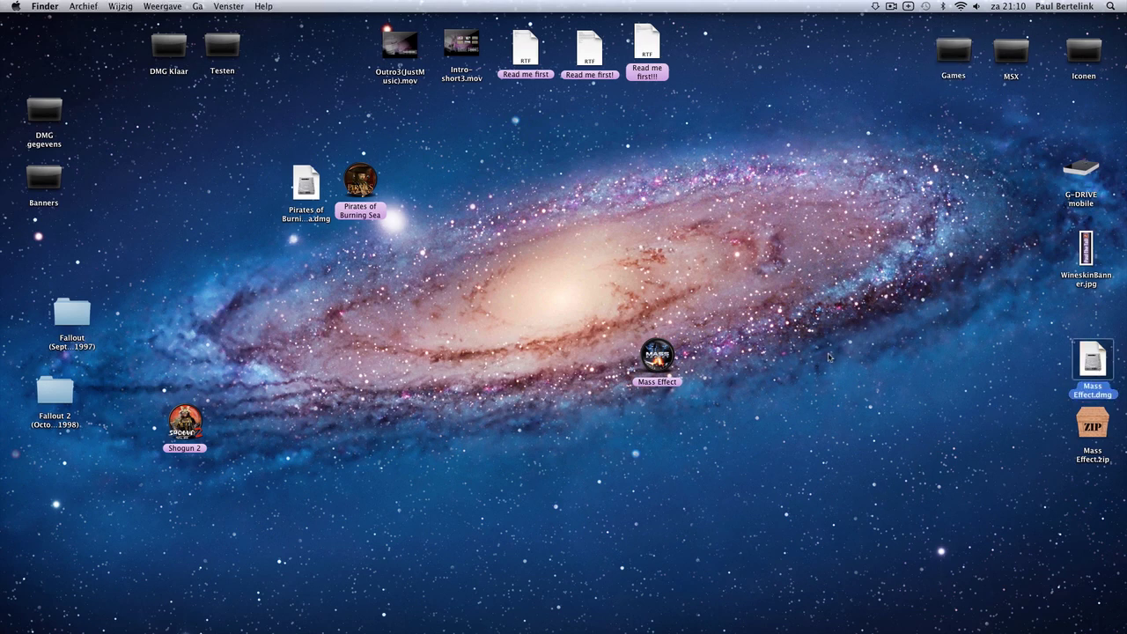
Mount Mass Effect.dmg, accepting the license and skipping verification, then close the volume window.
key(super+o)
key(Return)
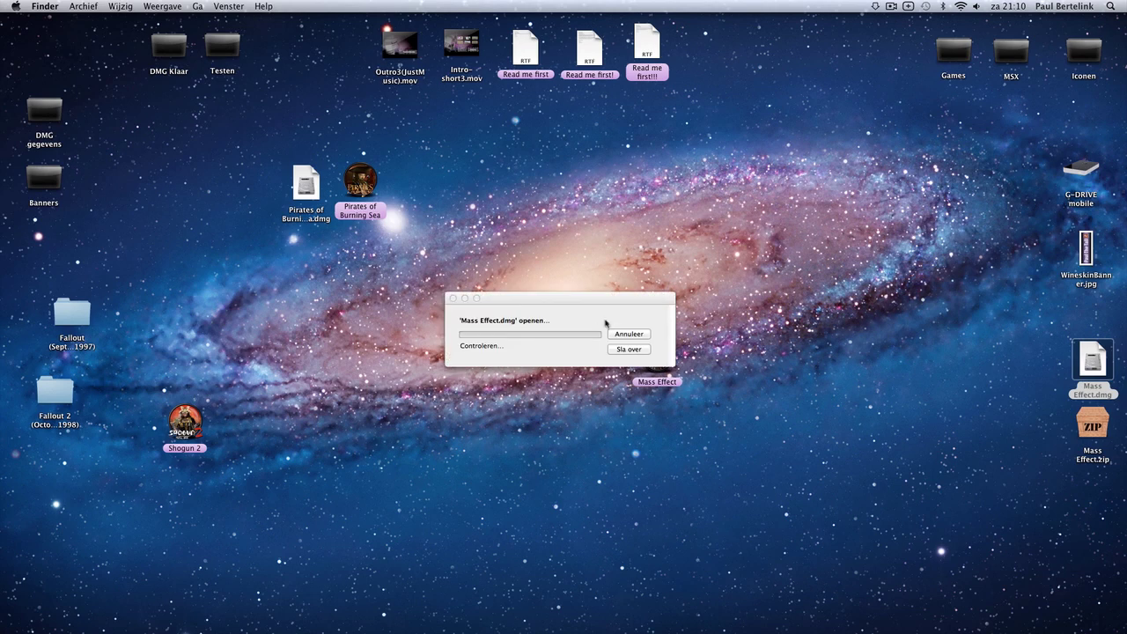
click(632, 350)
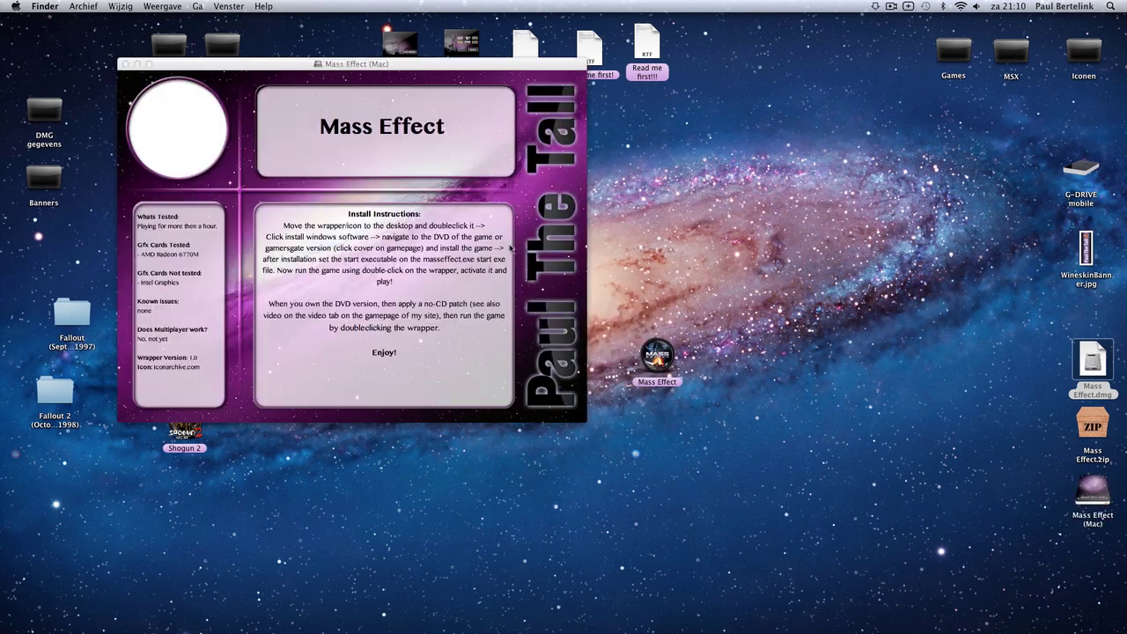
drag(498, 157, 476, 127)
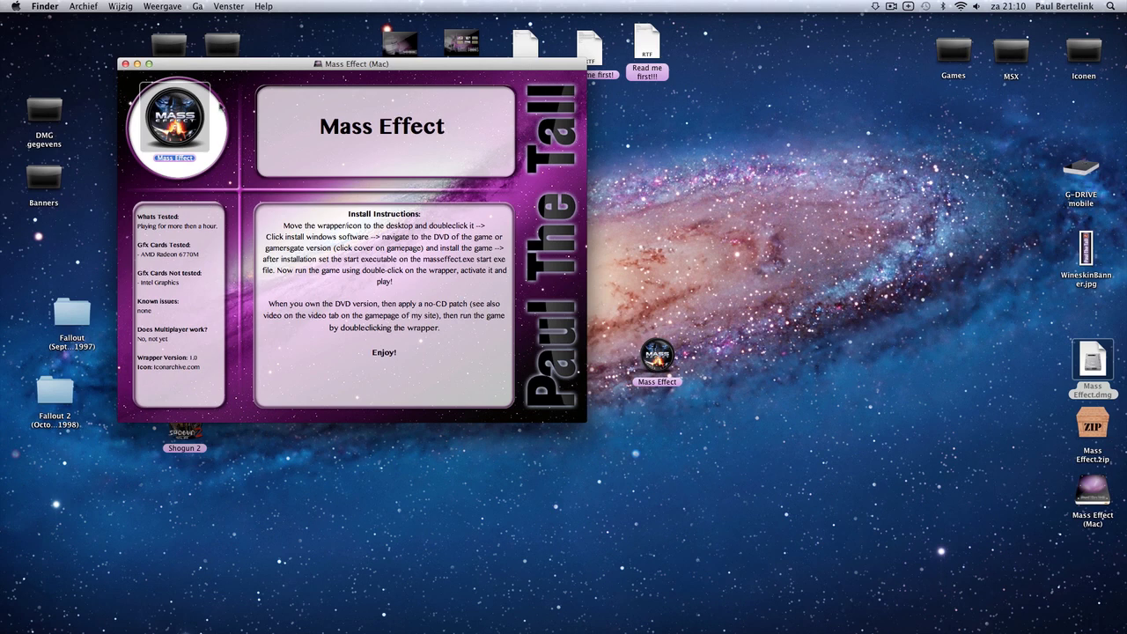
click(125, 64)
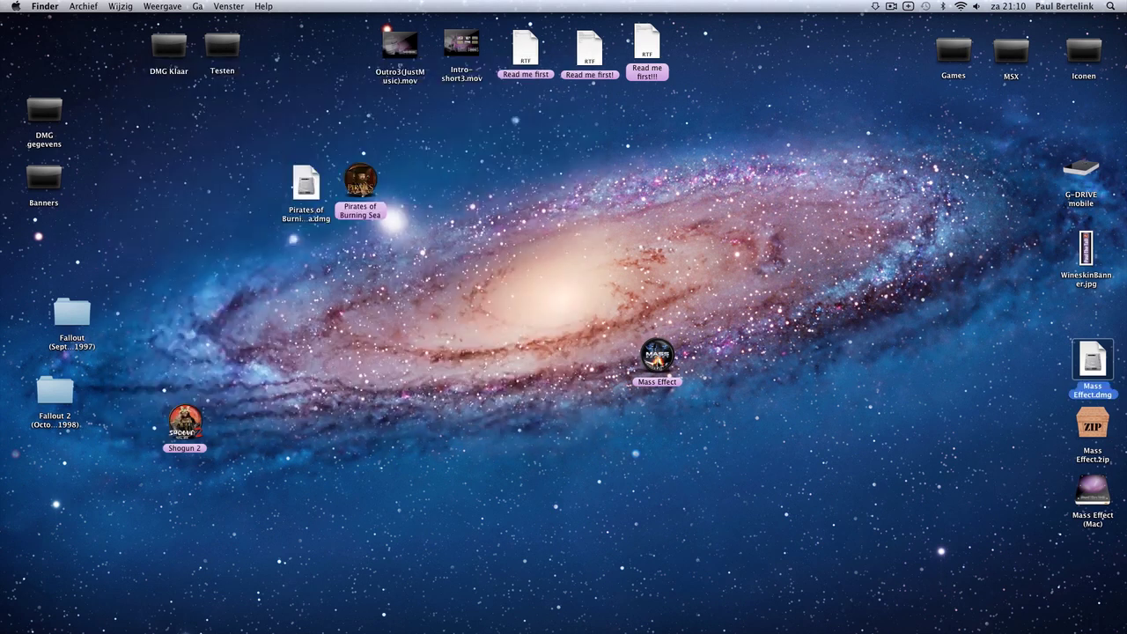
In the Mass Effect wrapper, run Download Mass Effect.exe from Downloads as the setup executable.
double_click(657, 354)
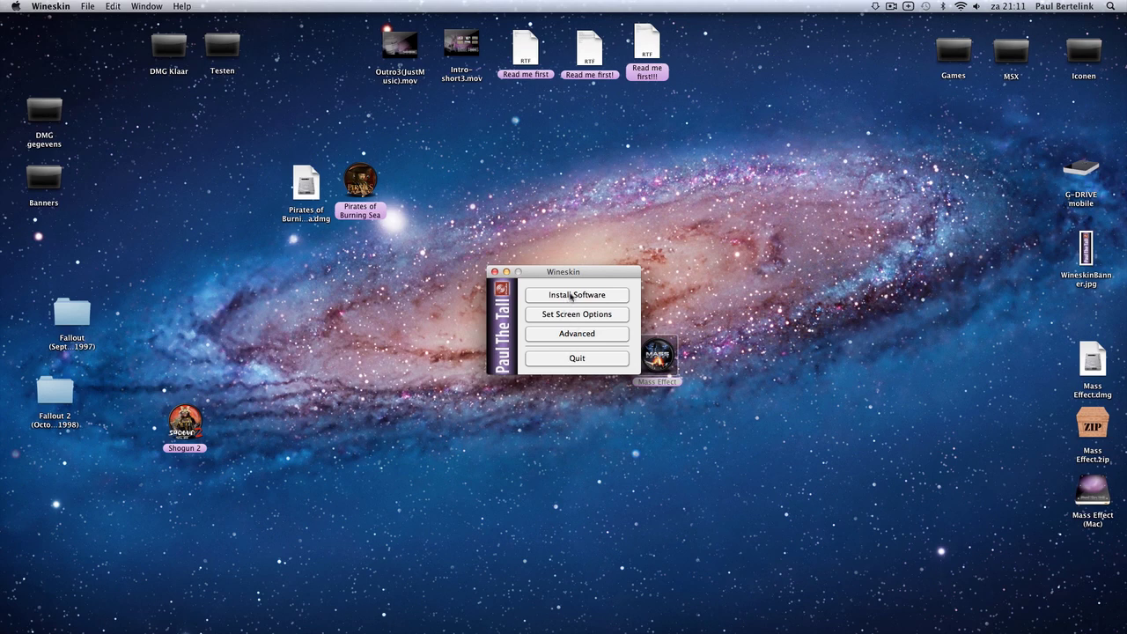
click(568, 298)
click(461, 281)
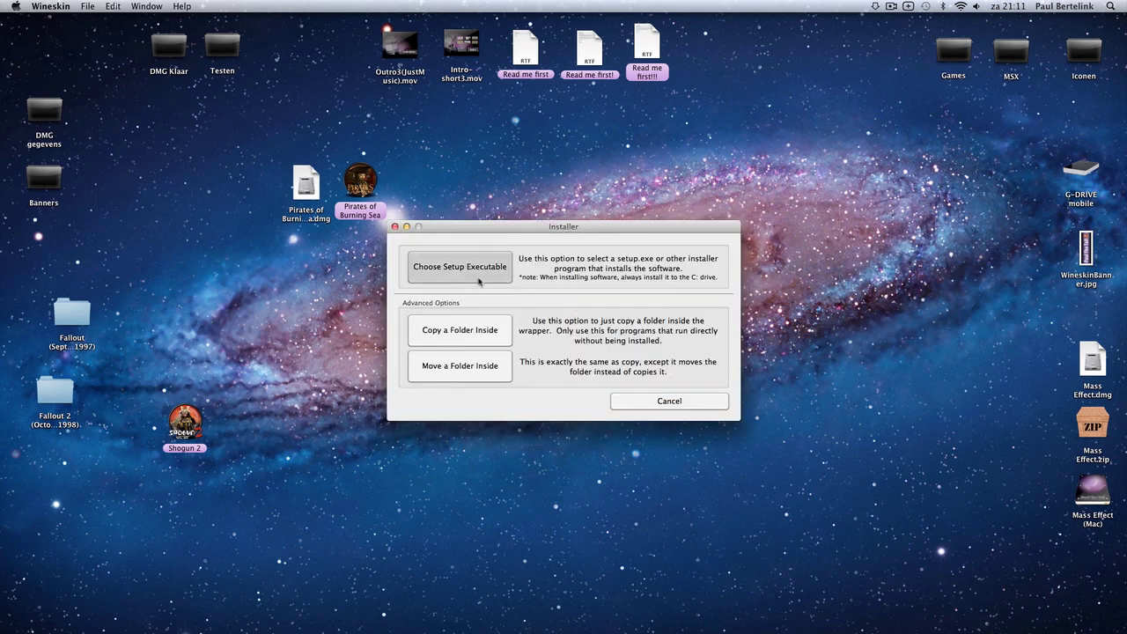
click(436, 237)
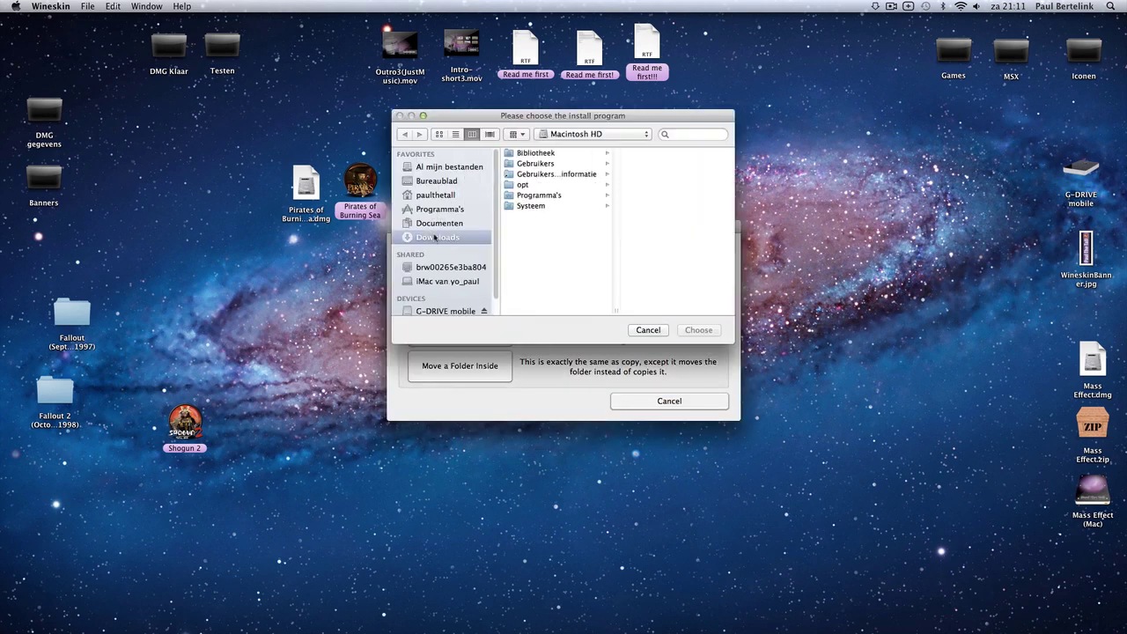
click(566, 176)
double_click(566, 179)
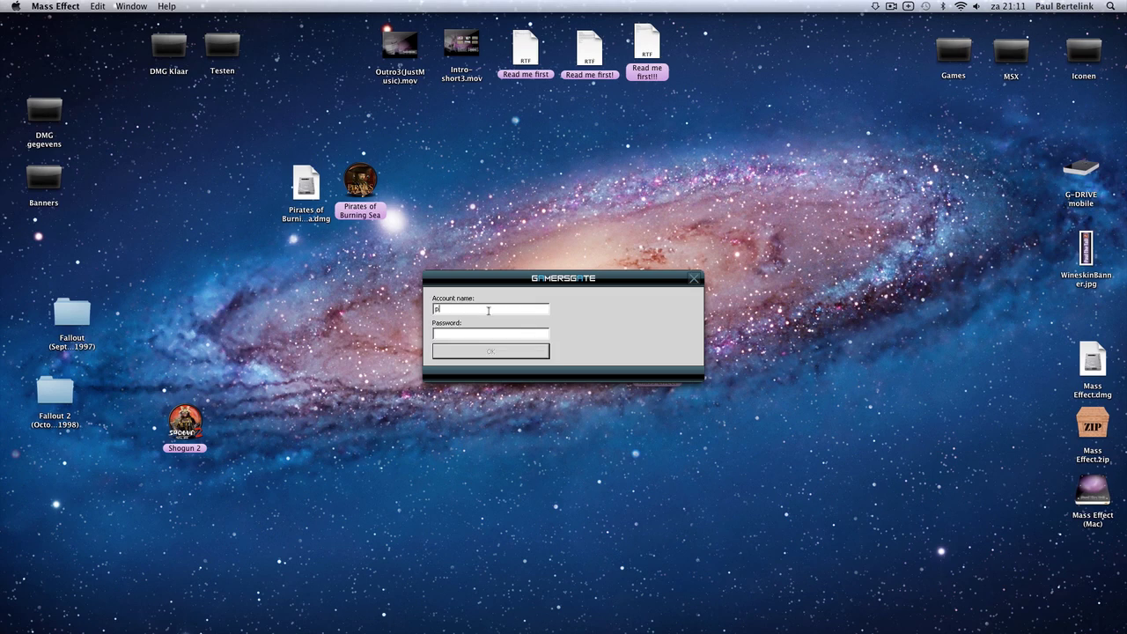
Sign in to the GamersGate downloader with the account name and password.
text(heta**************)
click(524, 352)
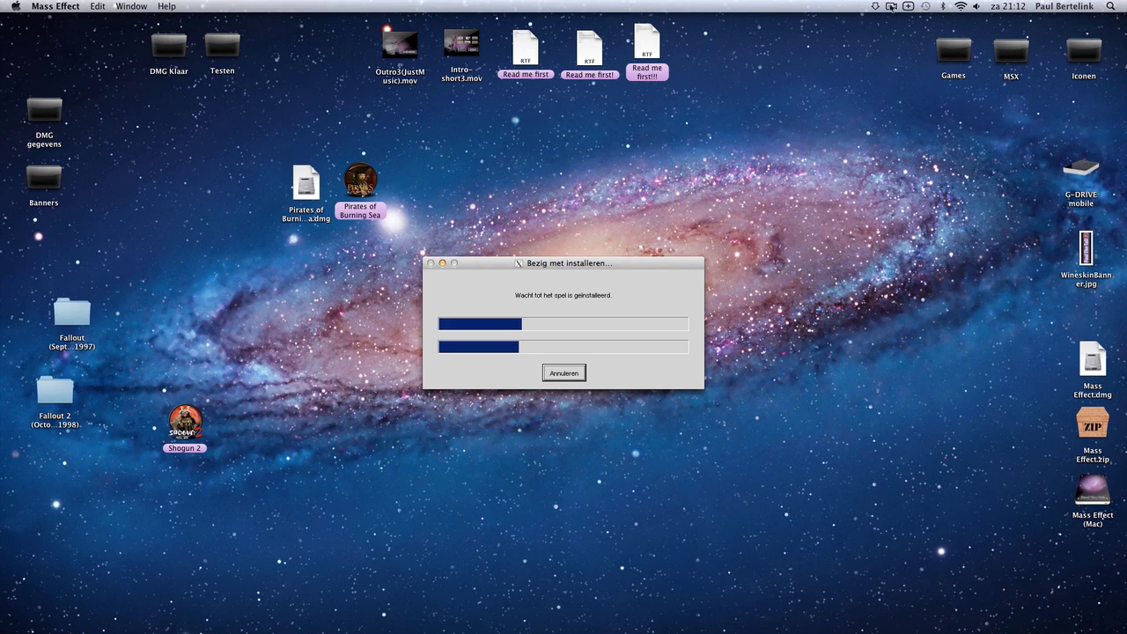
Keep English as installer language, pass the welcome page, and agree to the licence.
click(891, 8)
click(896, 41)
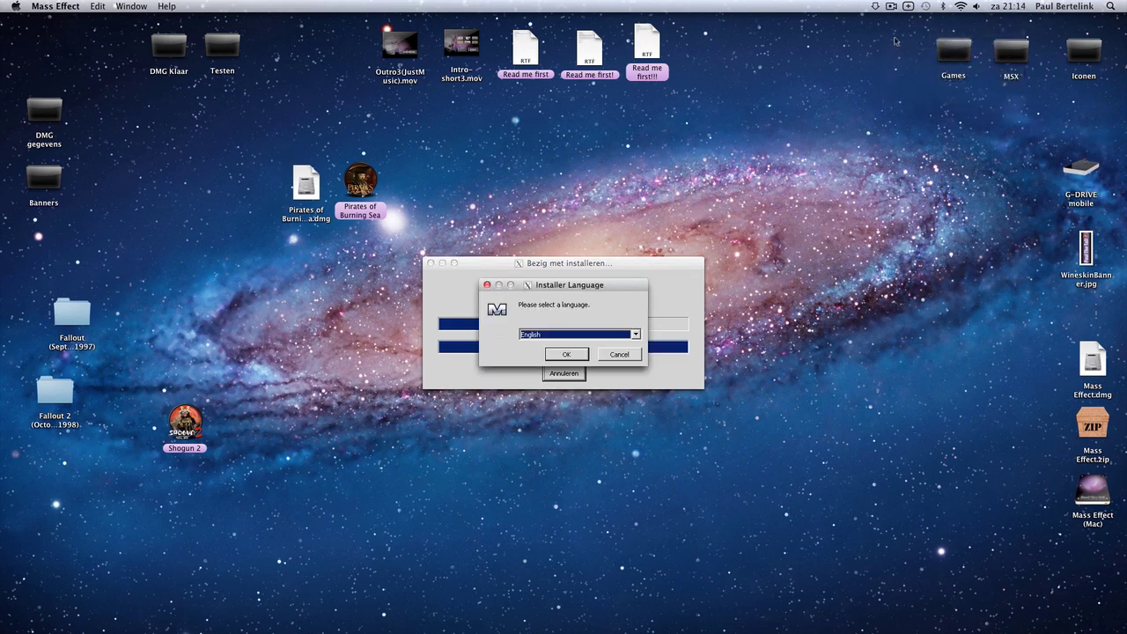
click(567, 355)
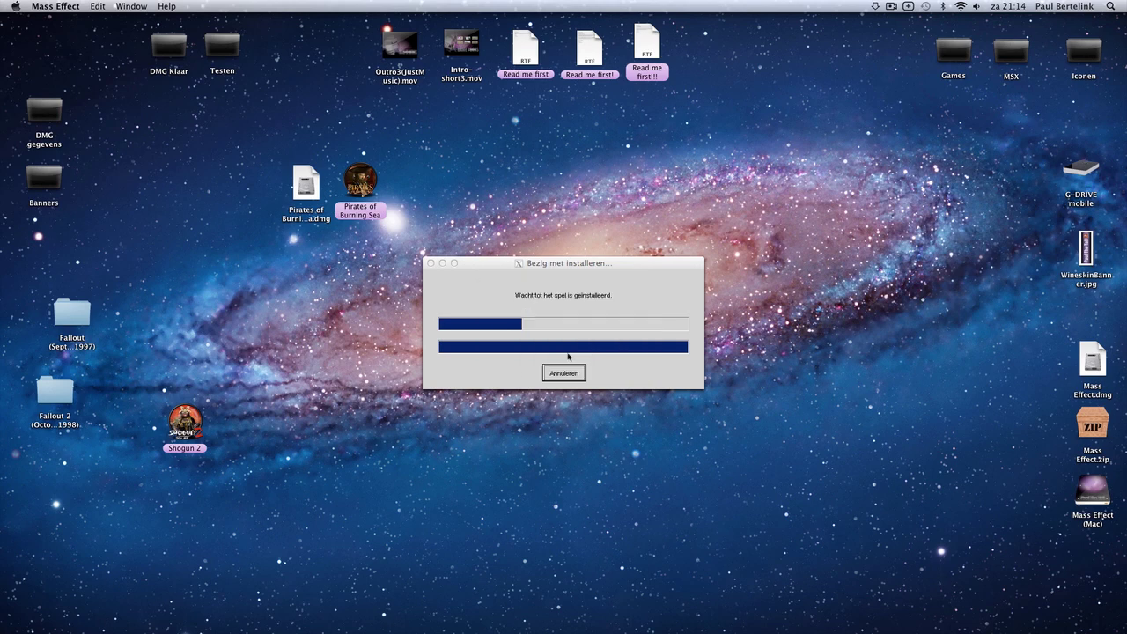
click(629, 423)
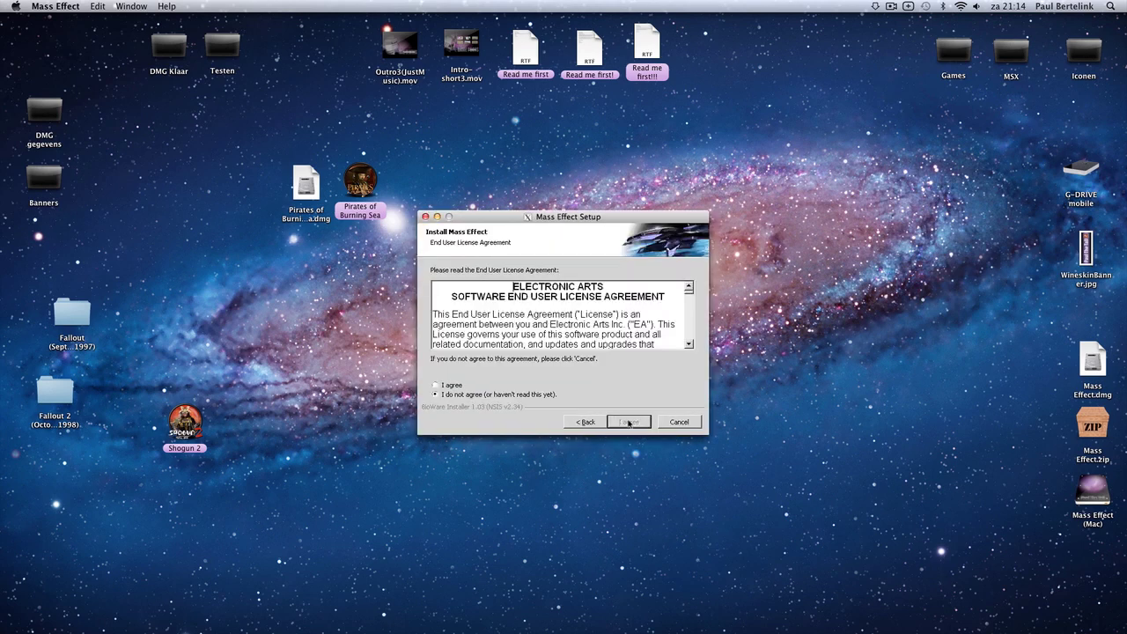
click(449, 386)
click(630, 422)
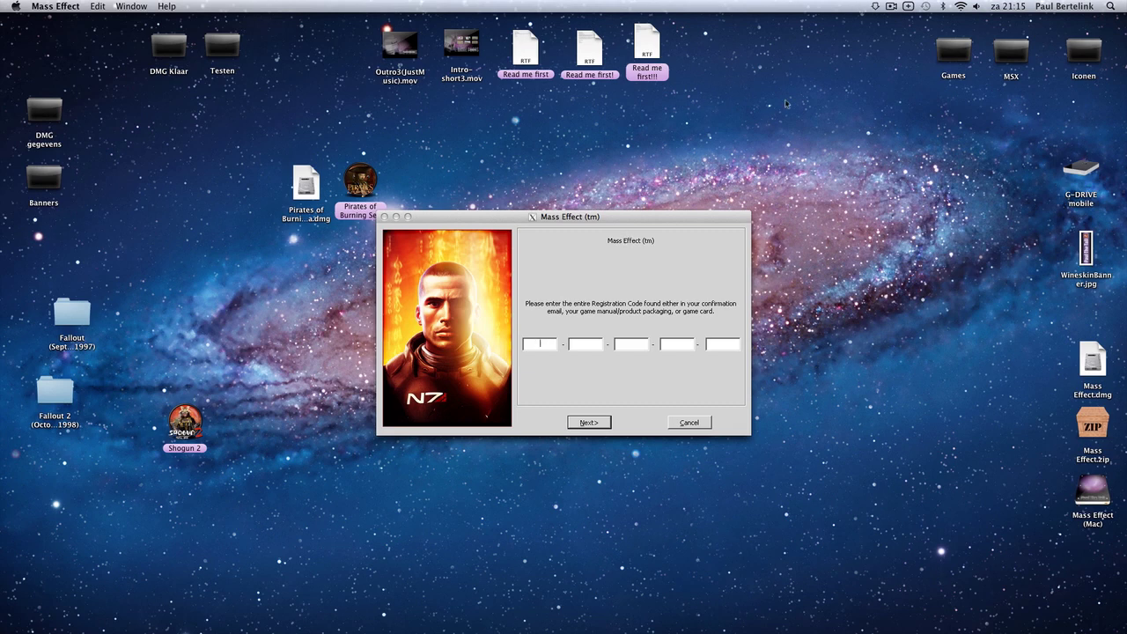
Proceed with Express Install (recommended) to start installing the Mass Effect game files.
click(890, 6)
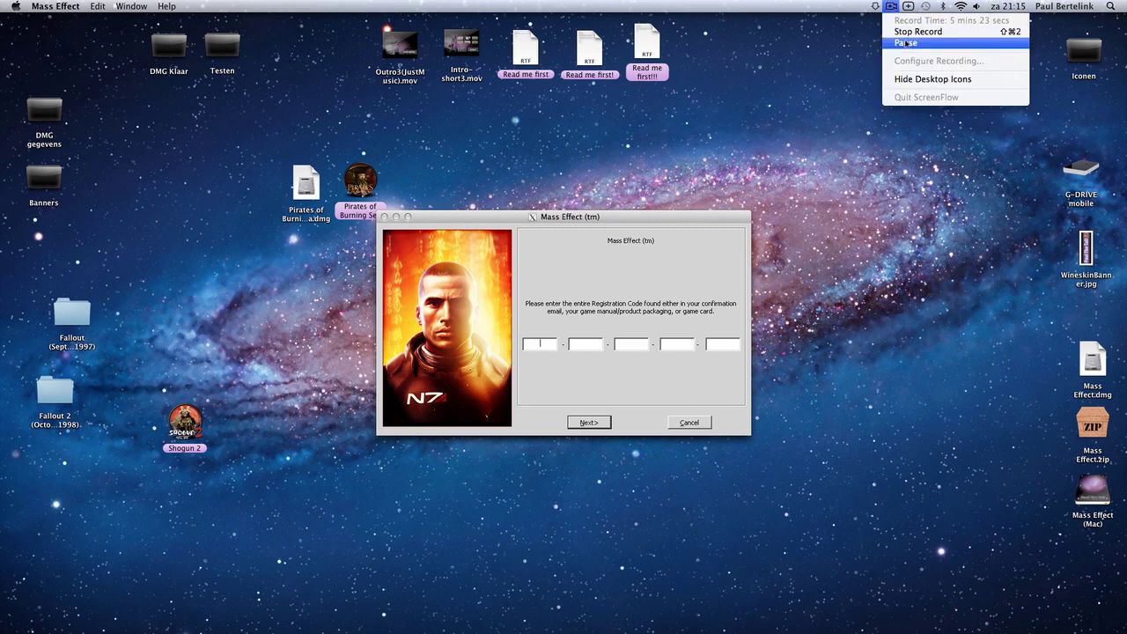
click(905, 42)
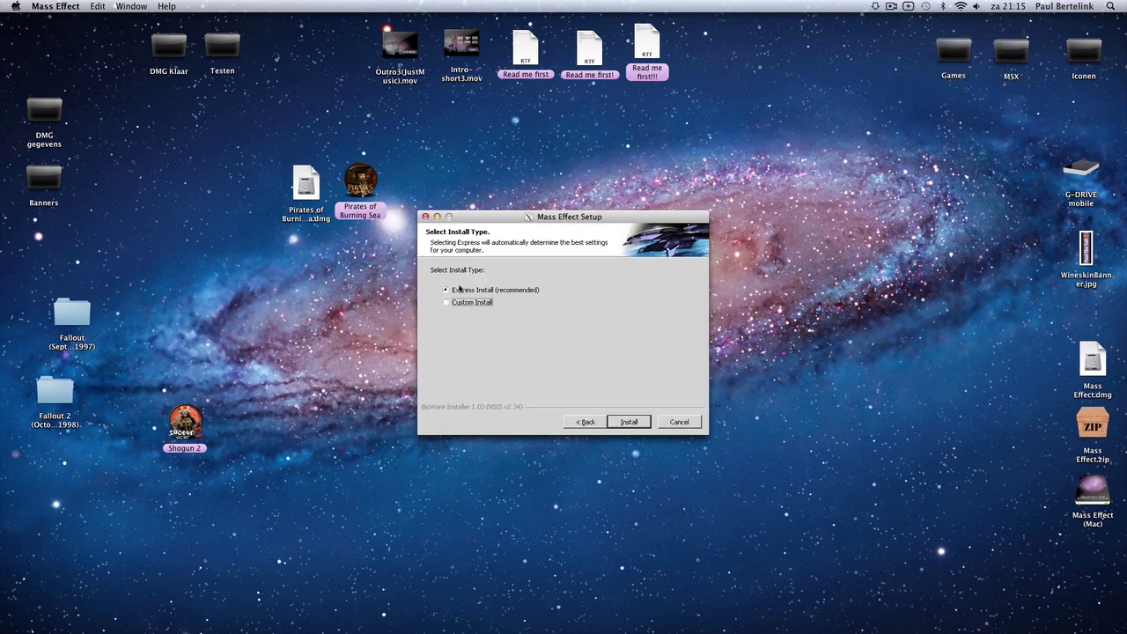
click(633, 423)
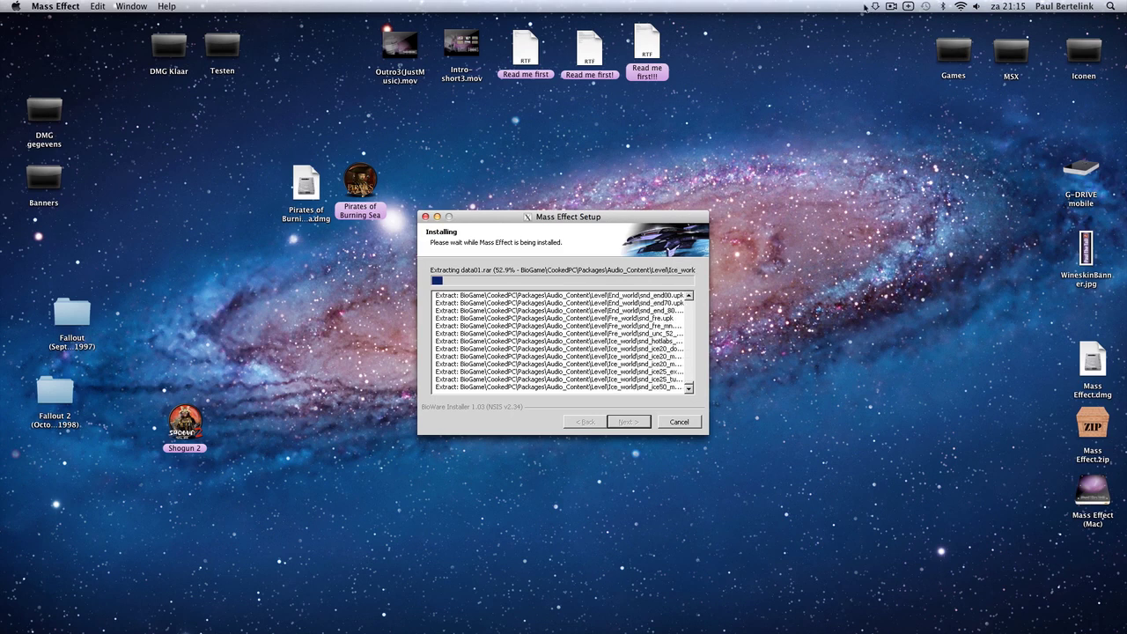
click(890, 6)
click(902, 42)
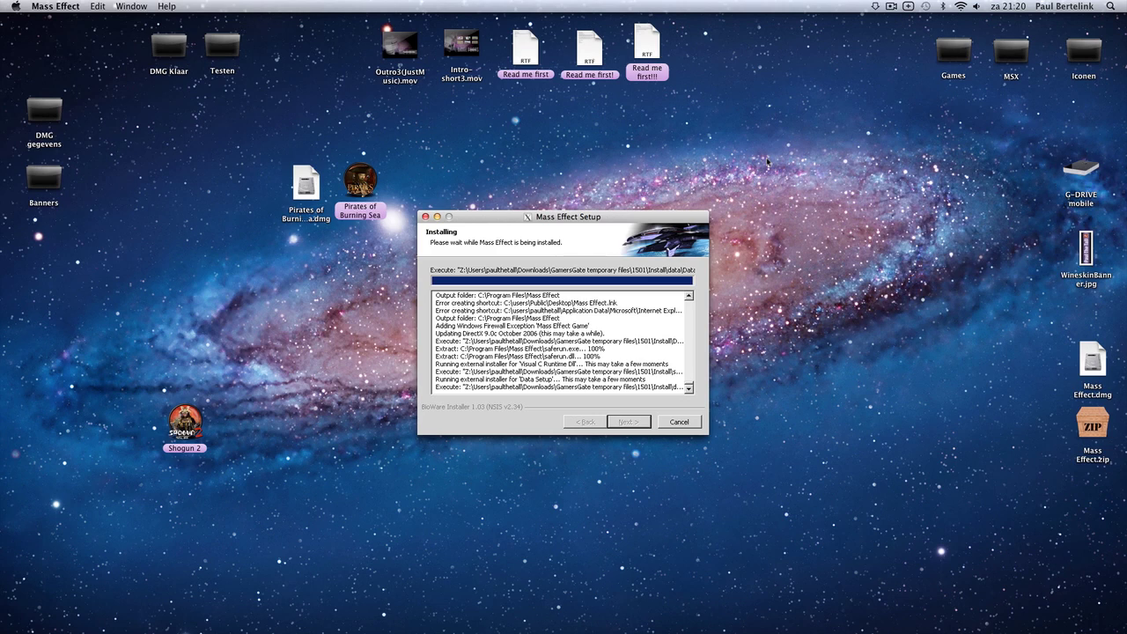
Close the installer's Program Error message.
click(893, 8)
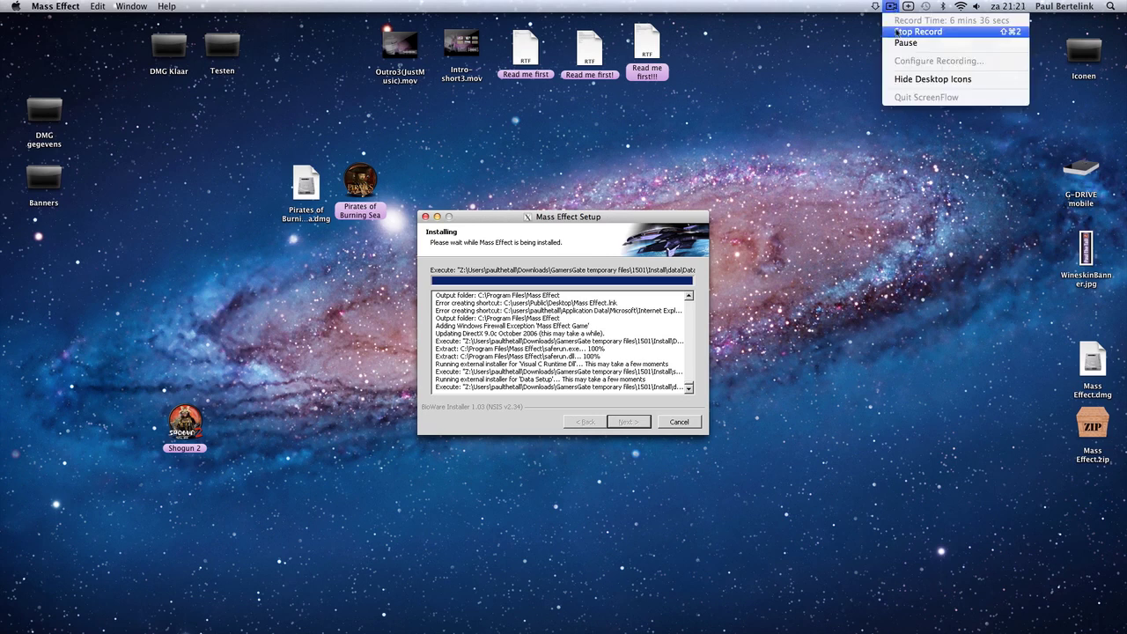
click(885, 35)
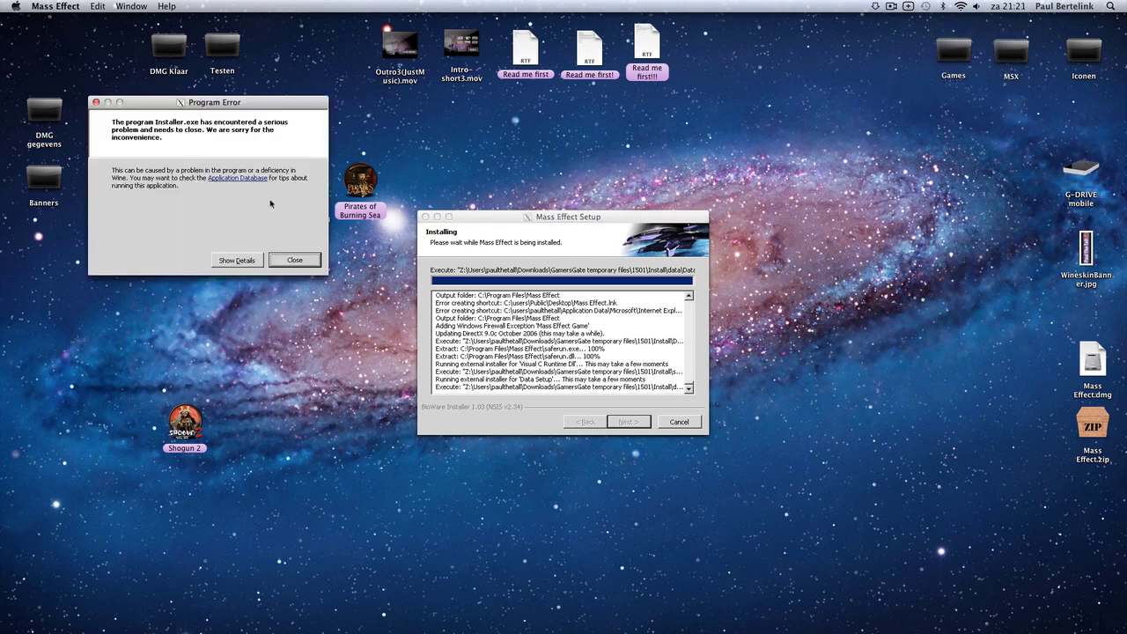
click(294, 261)
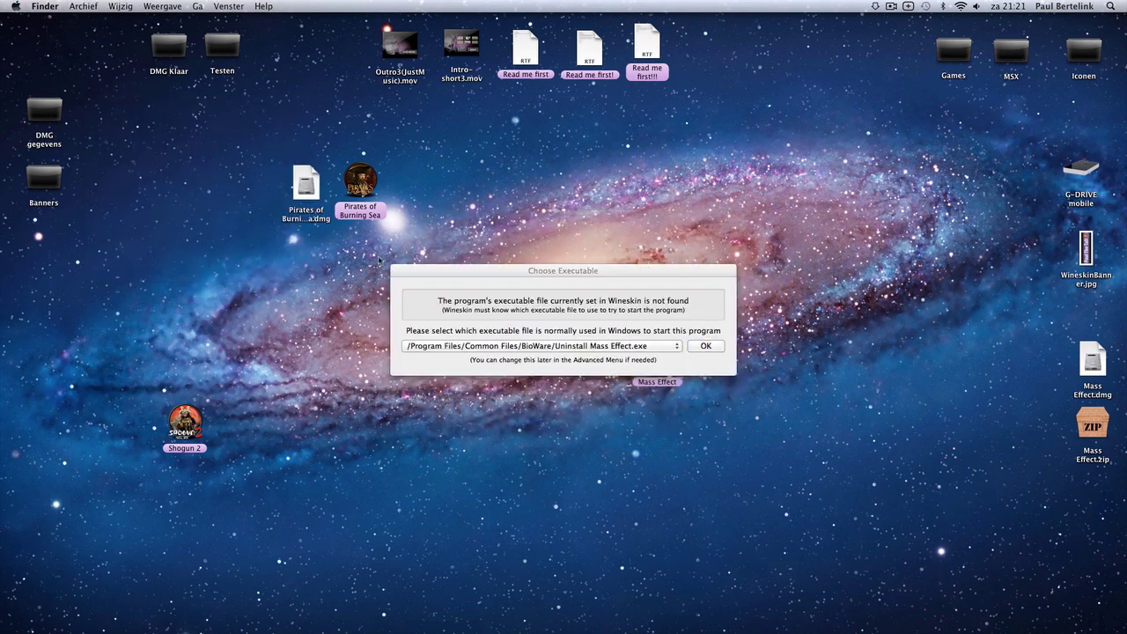
Set /Program Files/Mass Effect/Binaries/MassEffect.exe as the wrapper's executable and quit Wineskin.
click(634, 349)
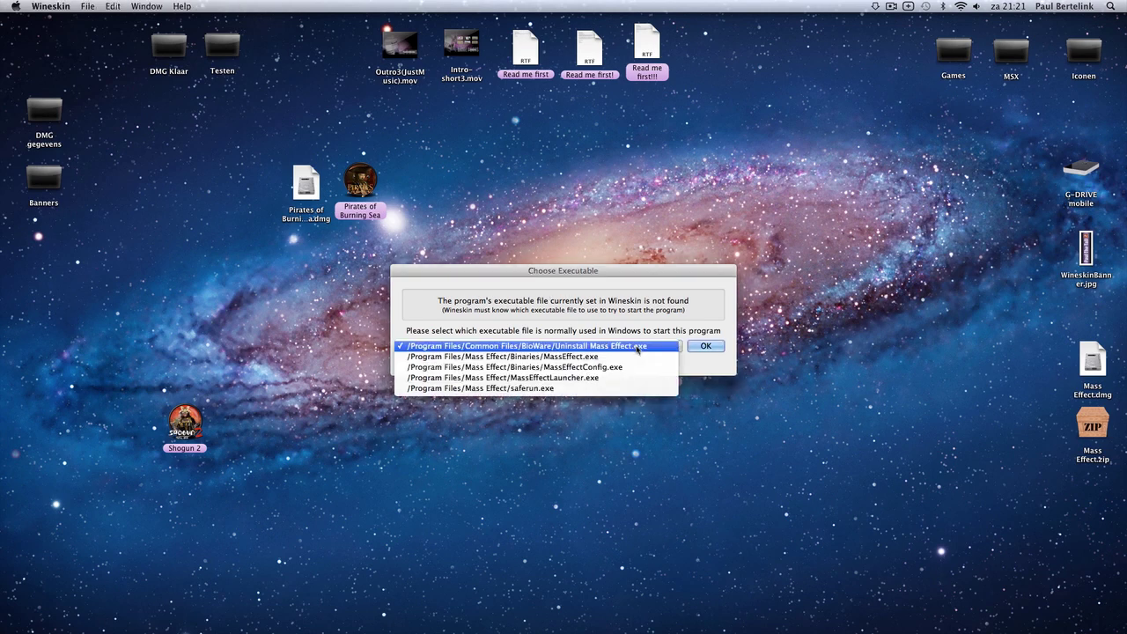
click(588, 356)
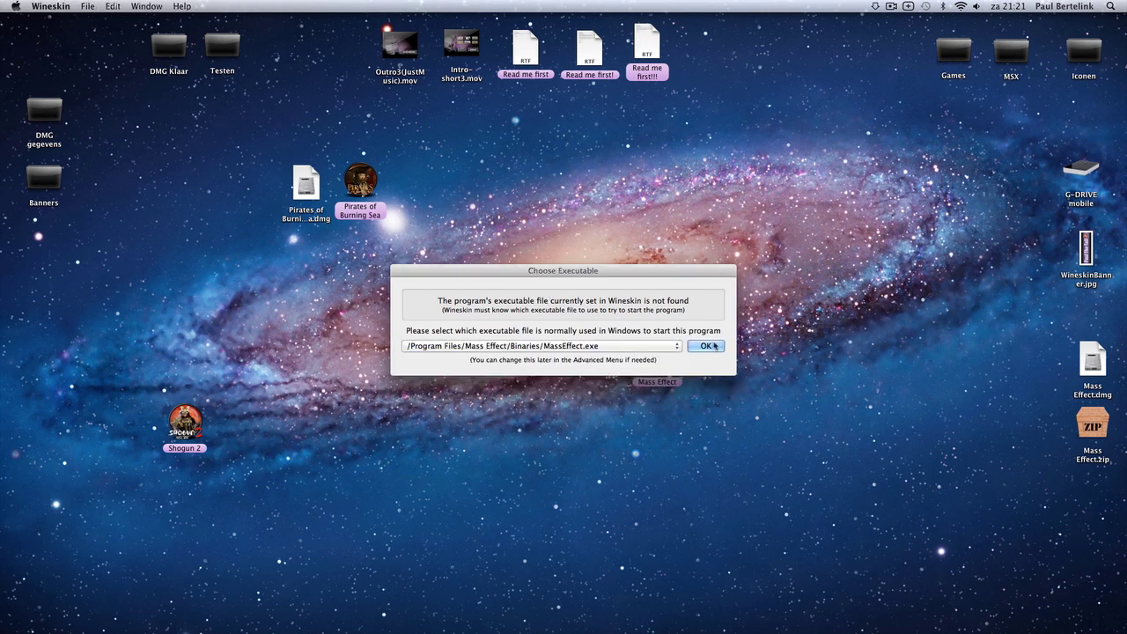
key(Return)
click(583, 362)
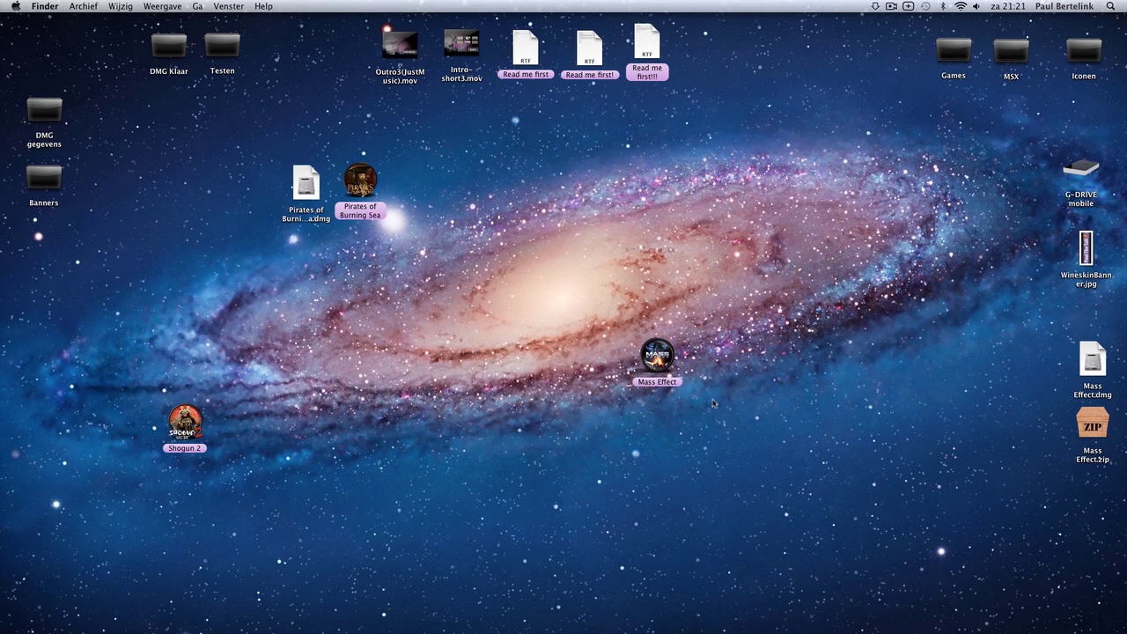
click(660, 356)
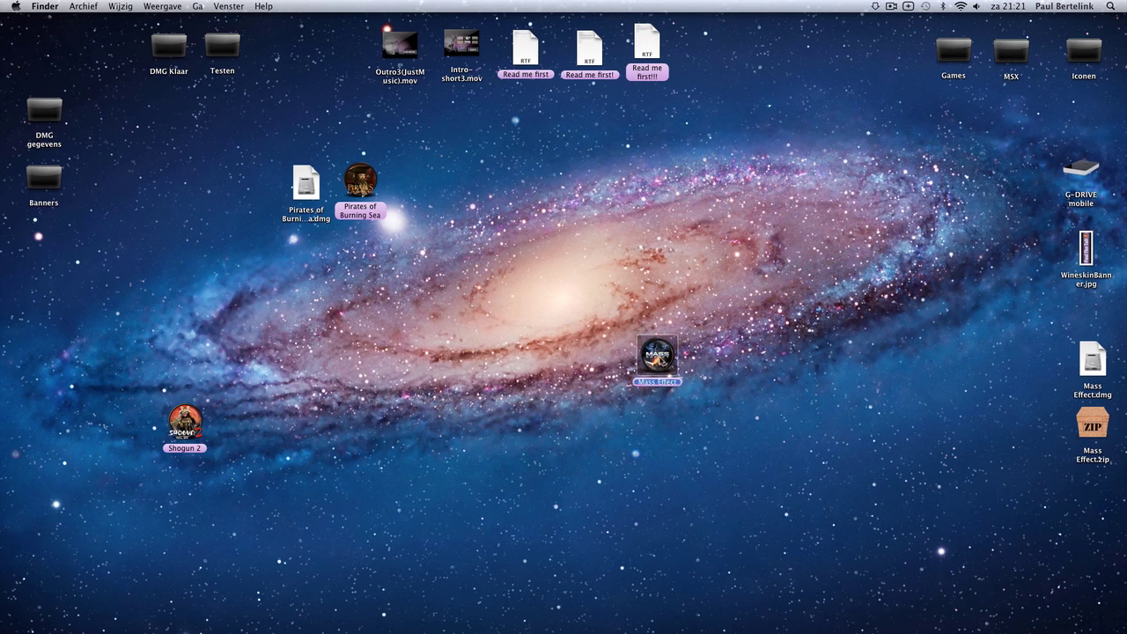